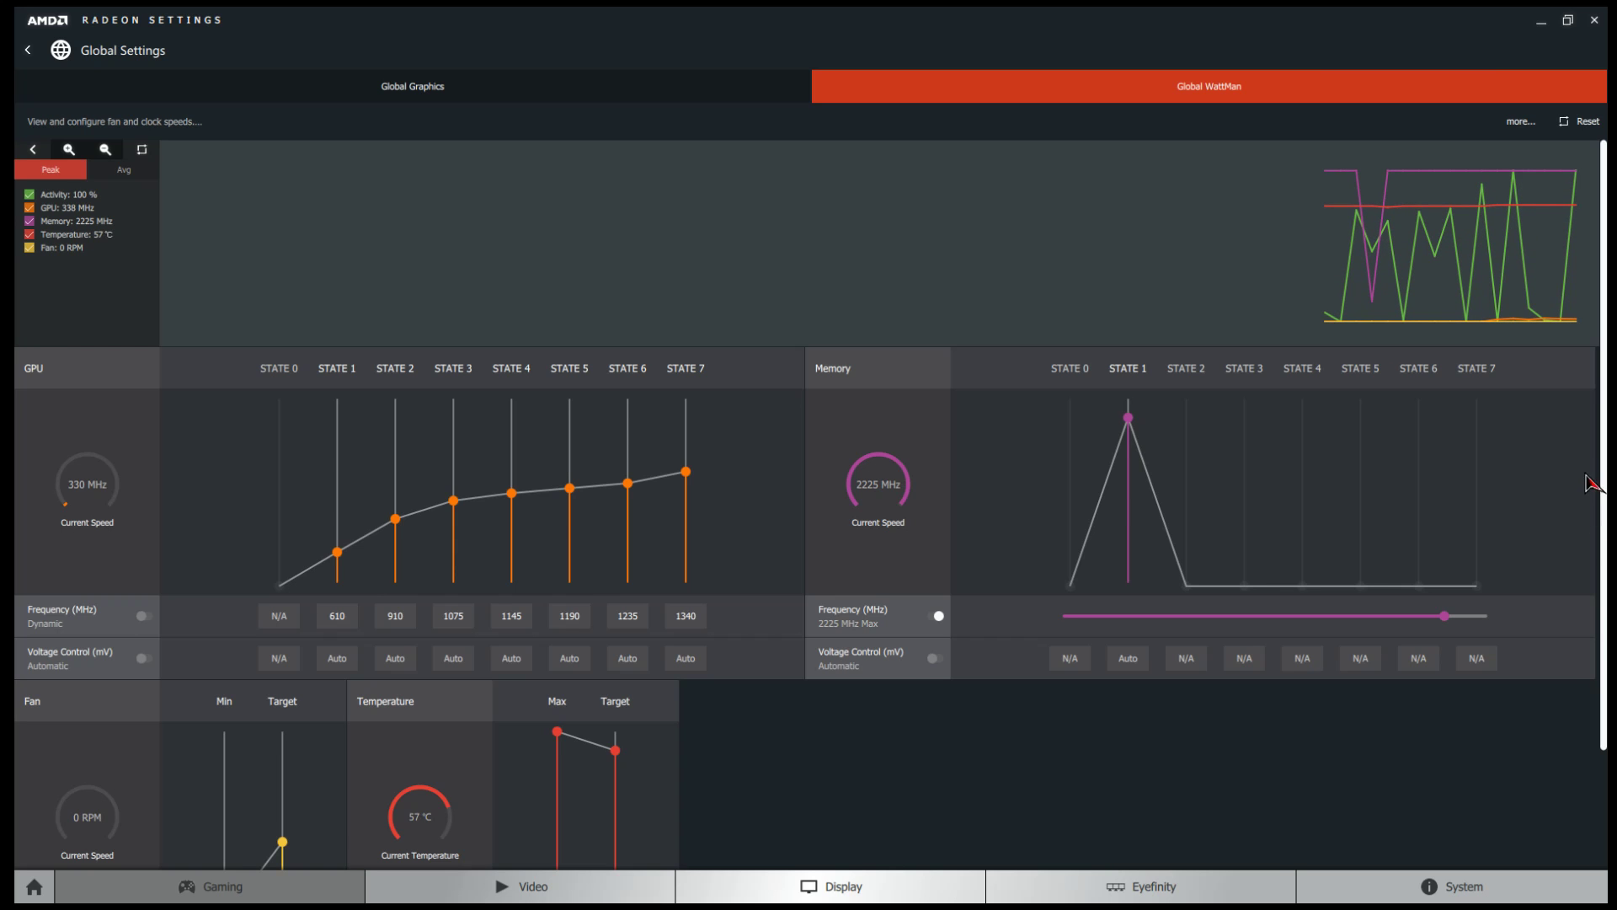
Scroll down to show the fan speed (522–1500 RPM) and 90/85 °C temperature limit panels
scroll(1607, 504, down, 1)
scroll(1607, 503, down, 1)
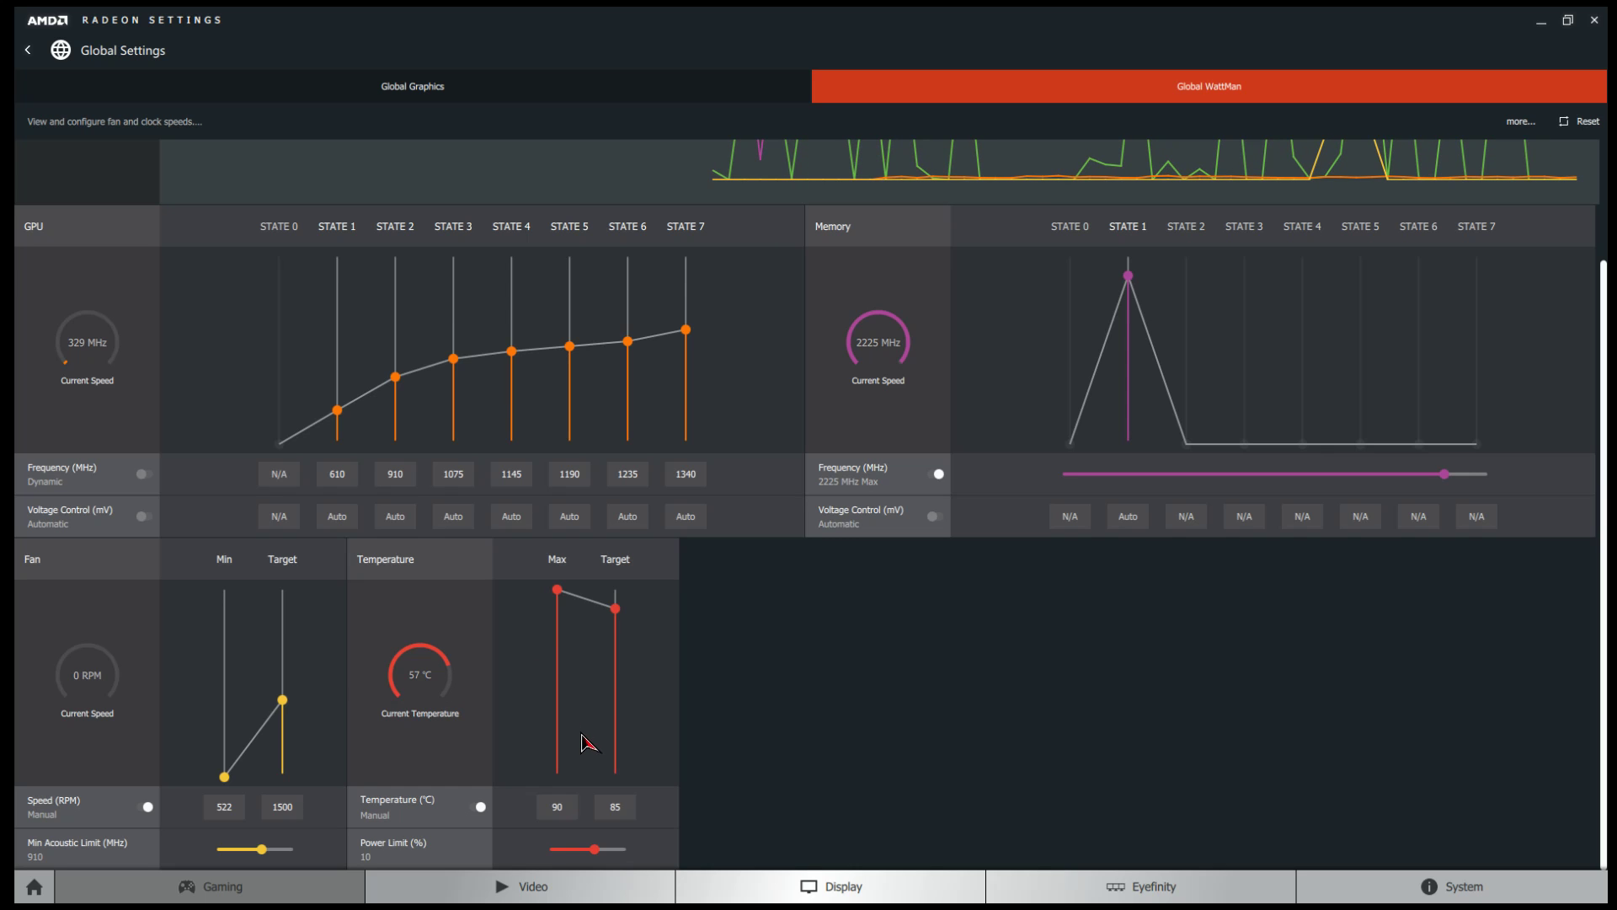
click(613, 808)
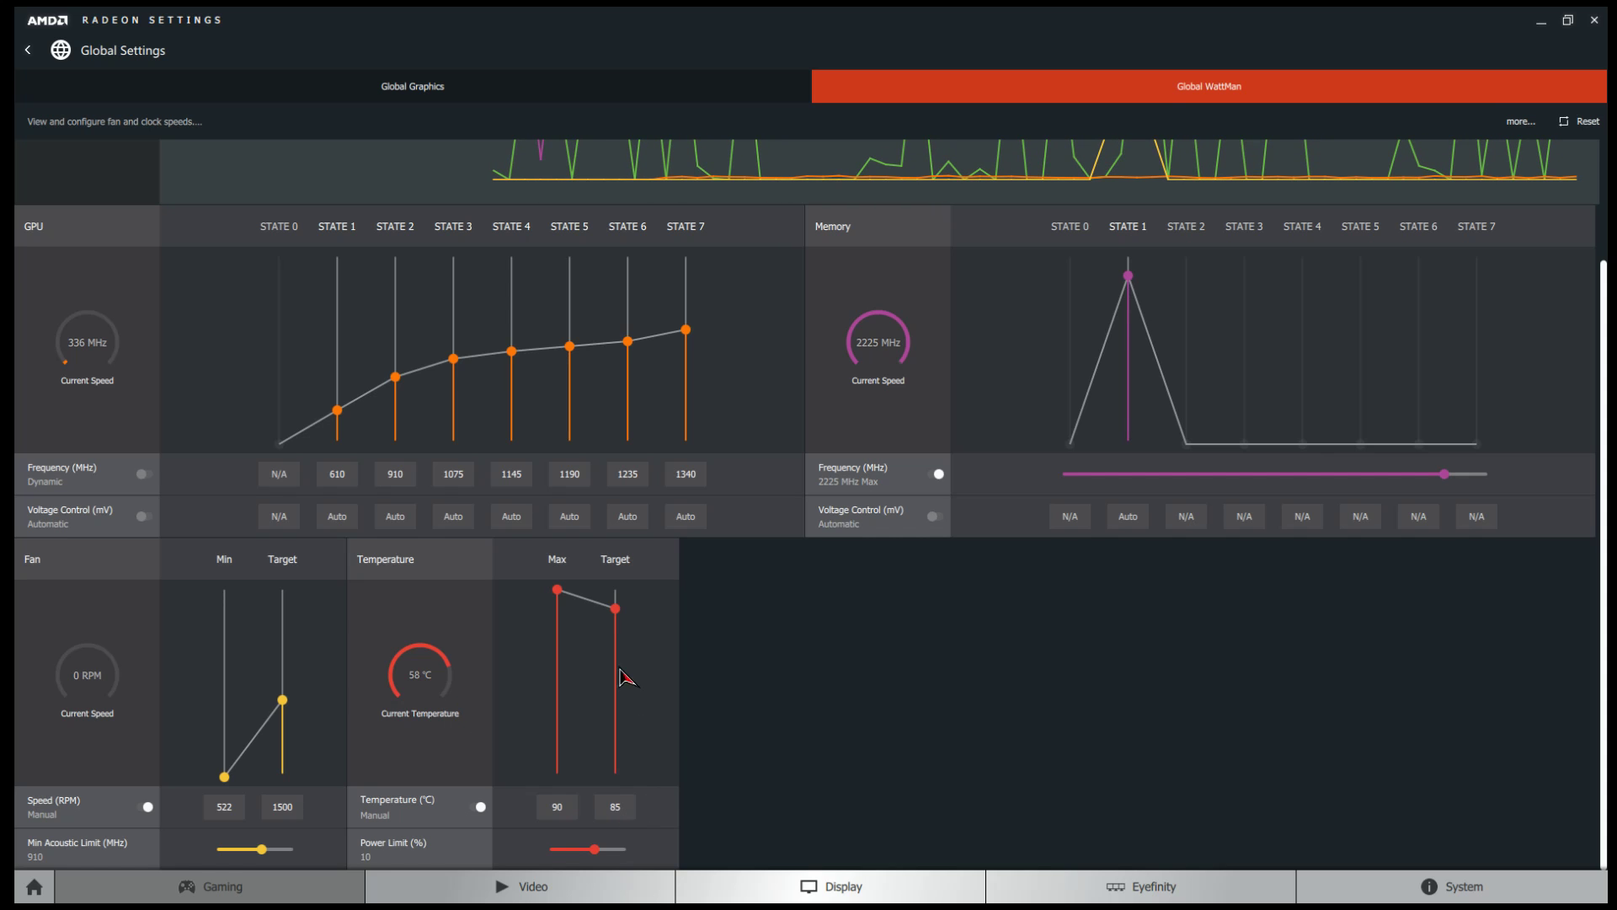
click(616, 810)
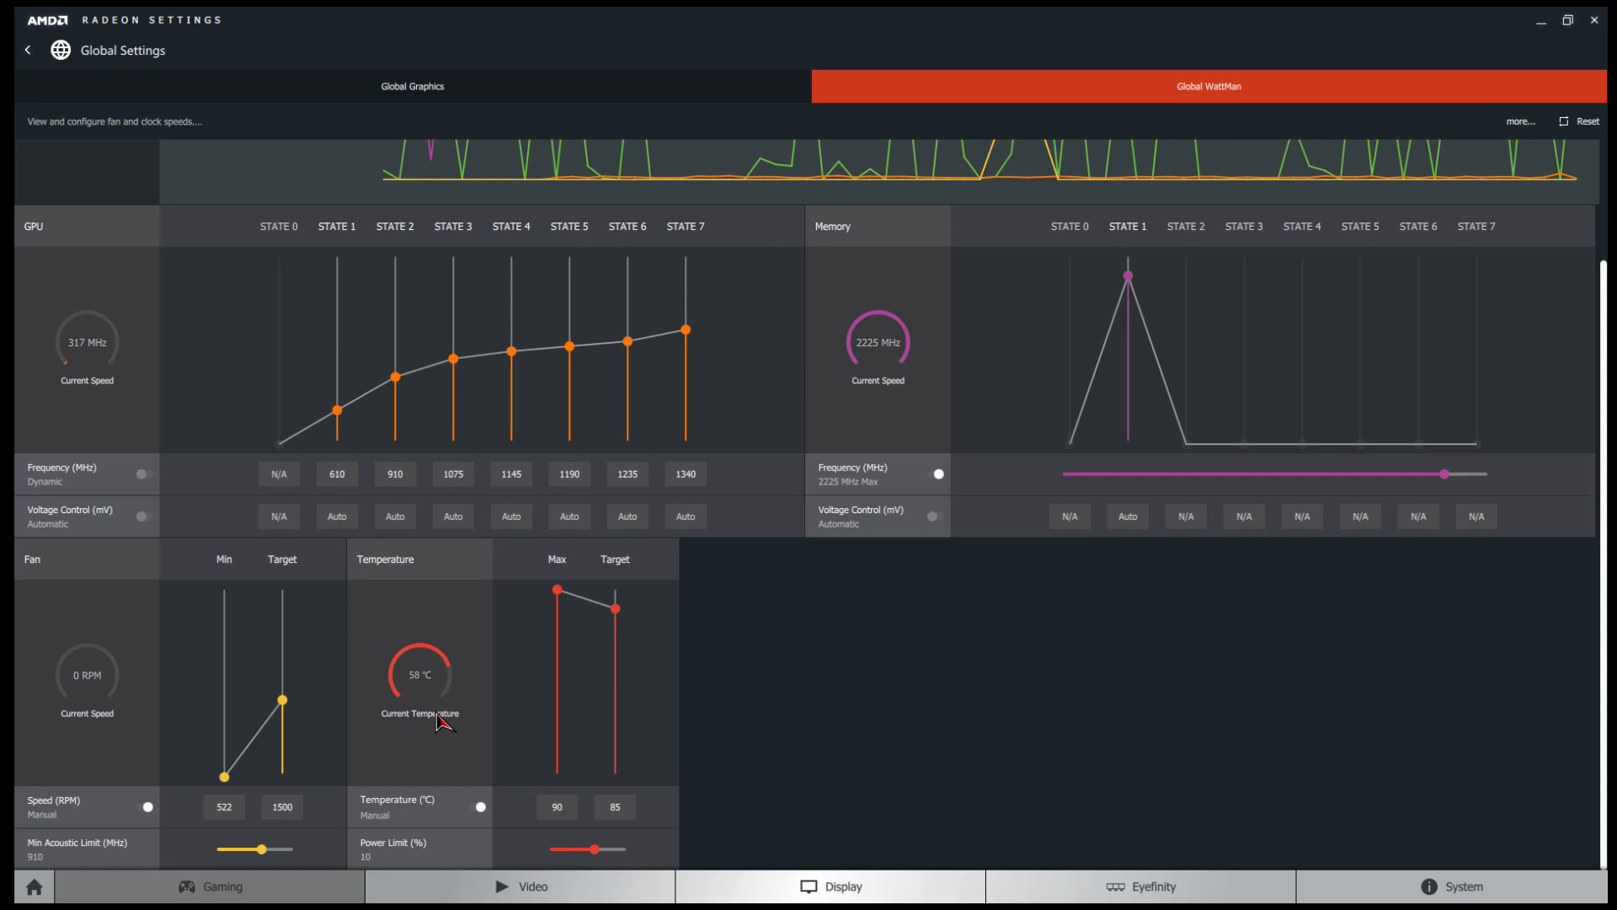
Check the 90 °C maximum and 85 °C target temperatures, then select the State 7 frequency (1340)
click(557, 806)
click(620, 810)
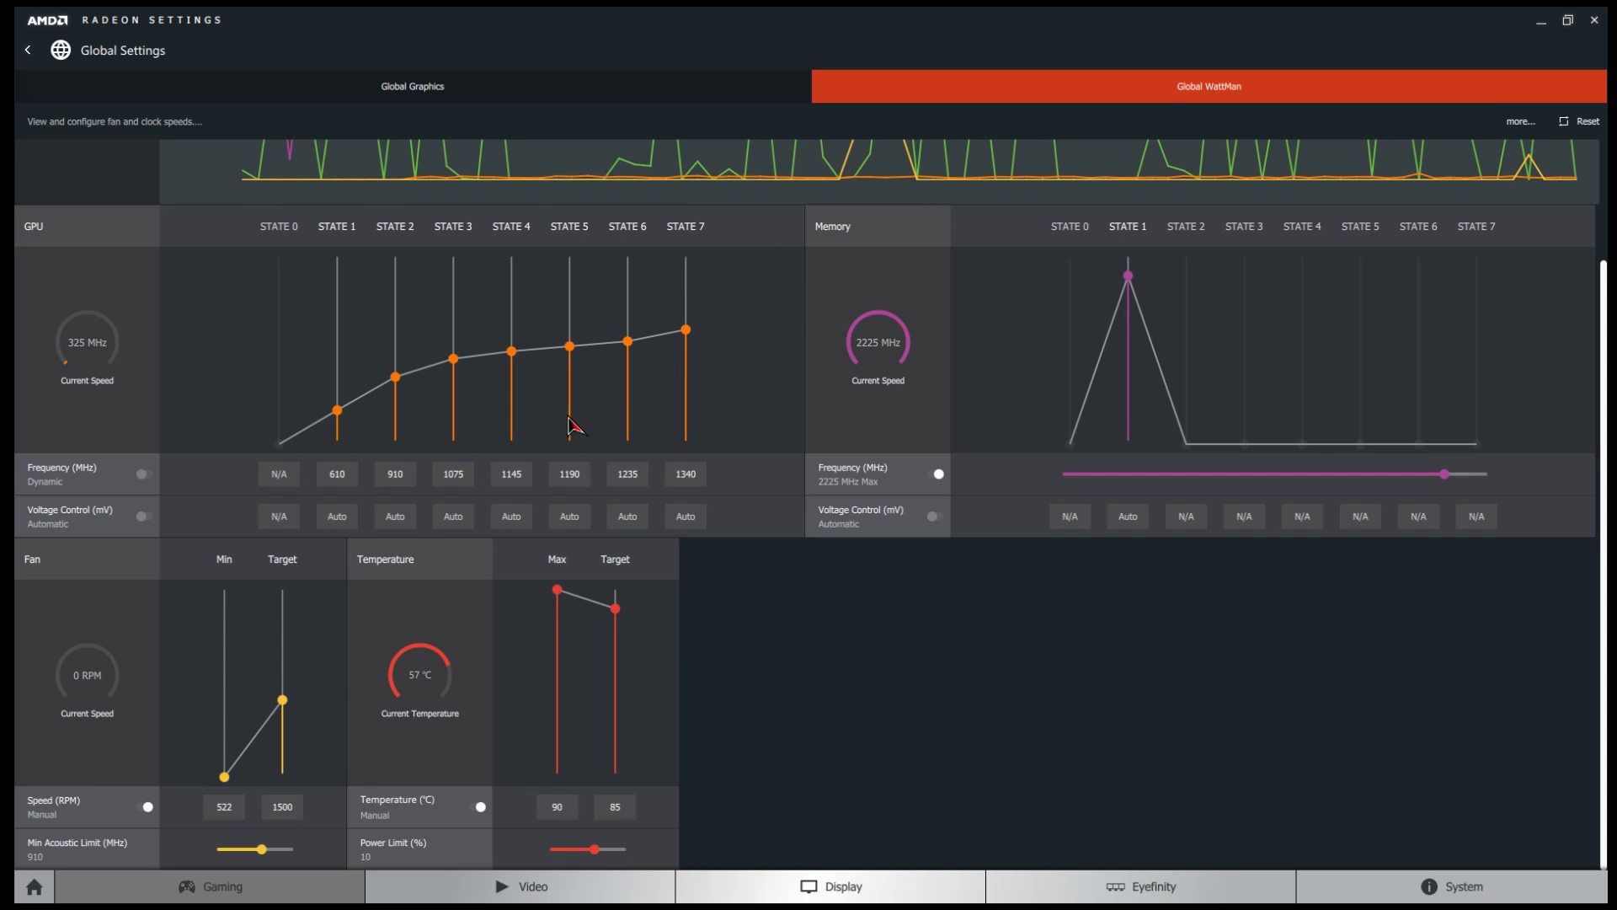
click(678, 484)
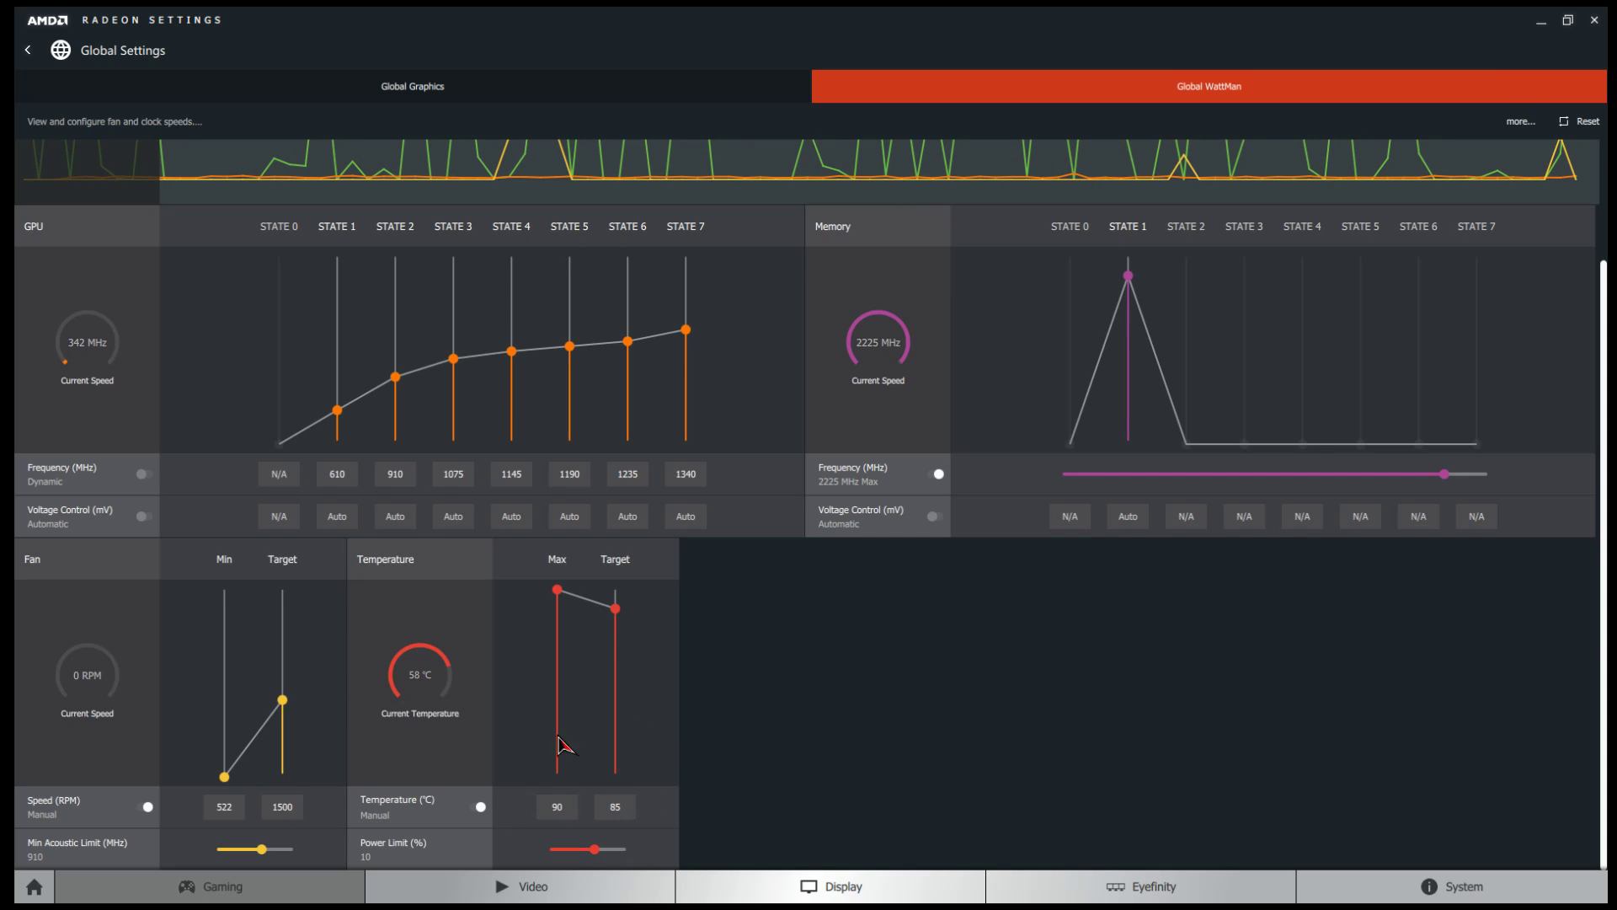
Try State 7 GPU frequencies of 1305 MHz, then 1330 MHz
key(Tab)
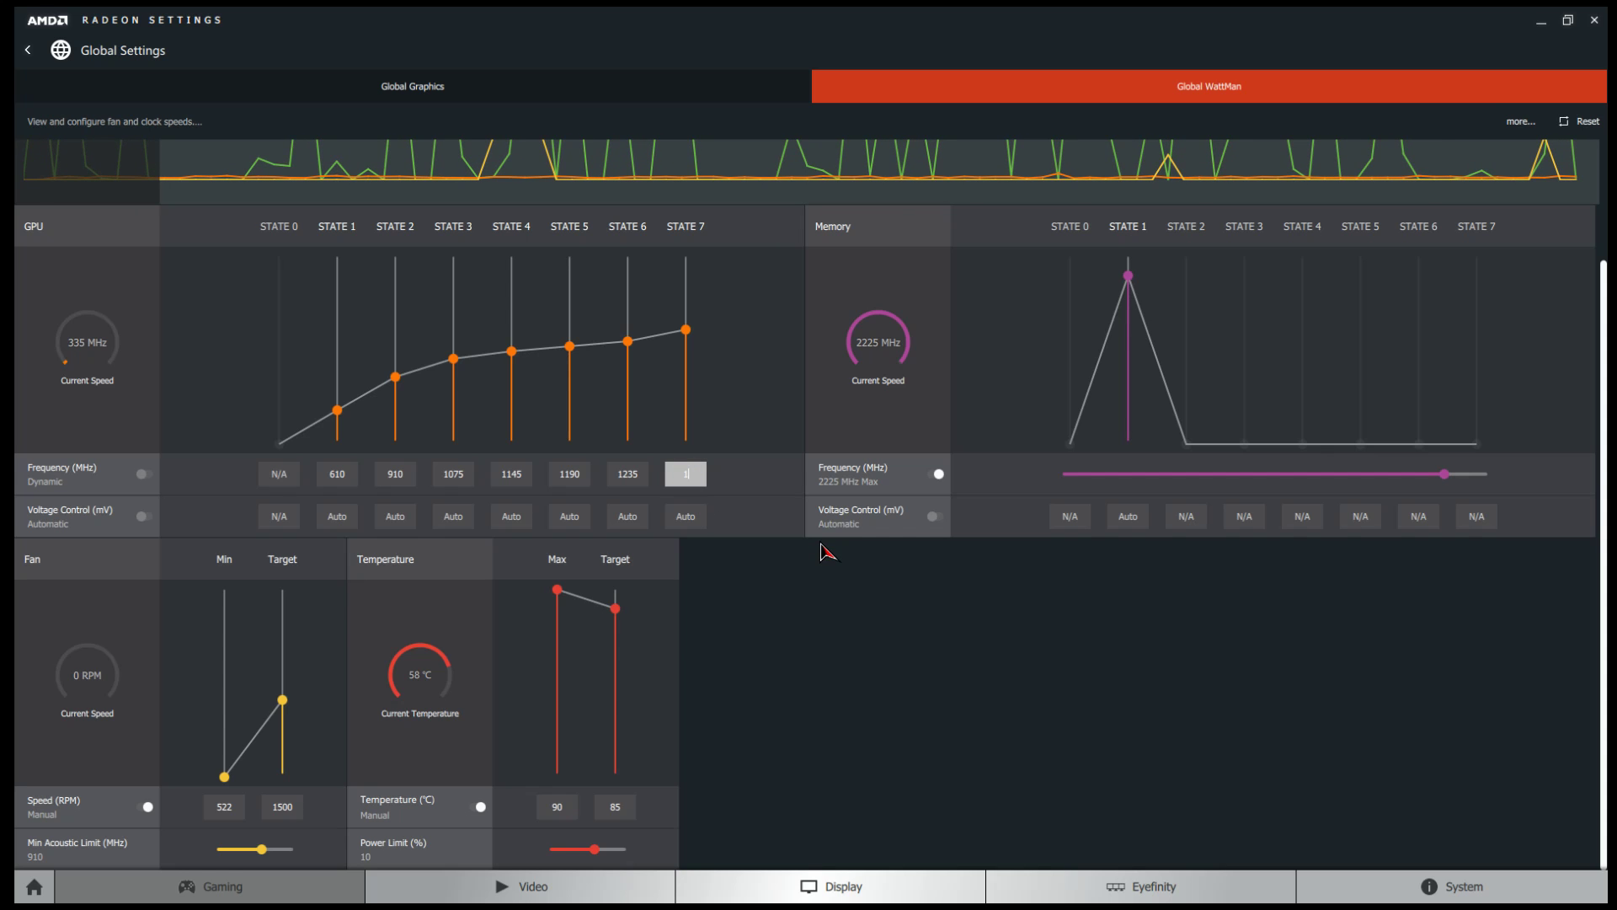
text(130)
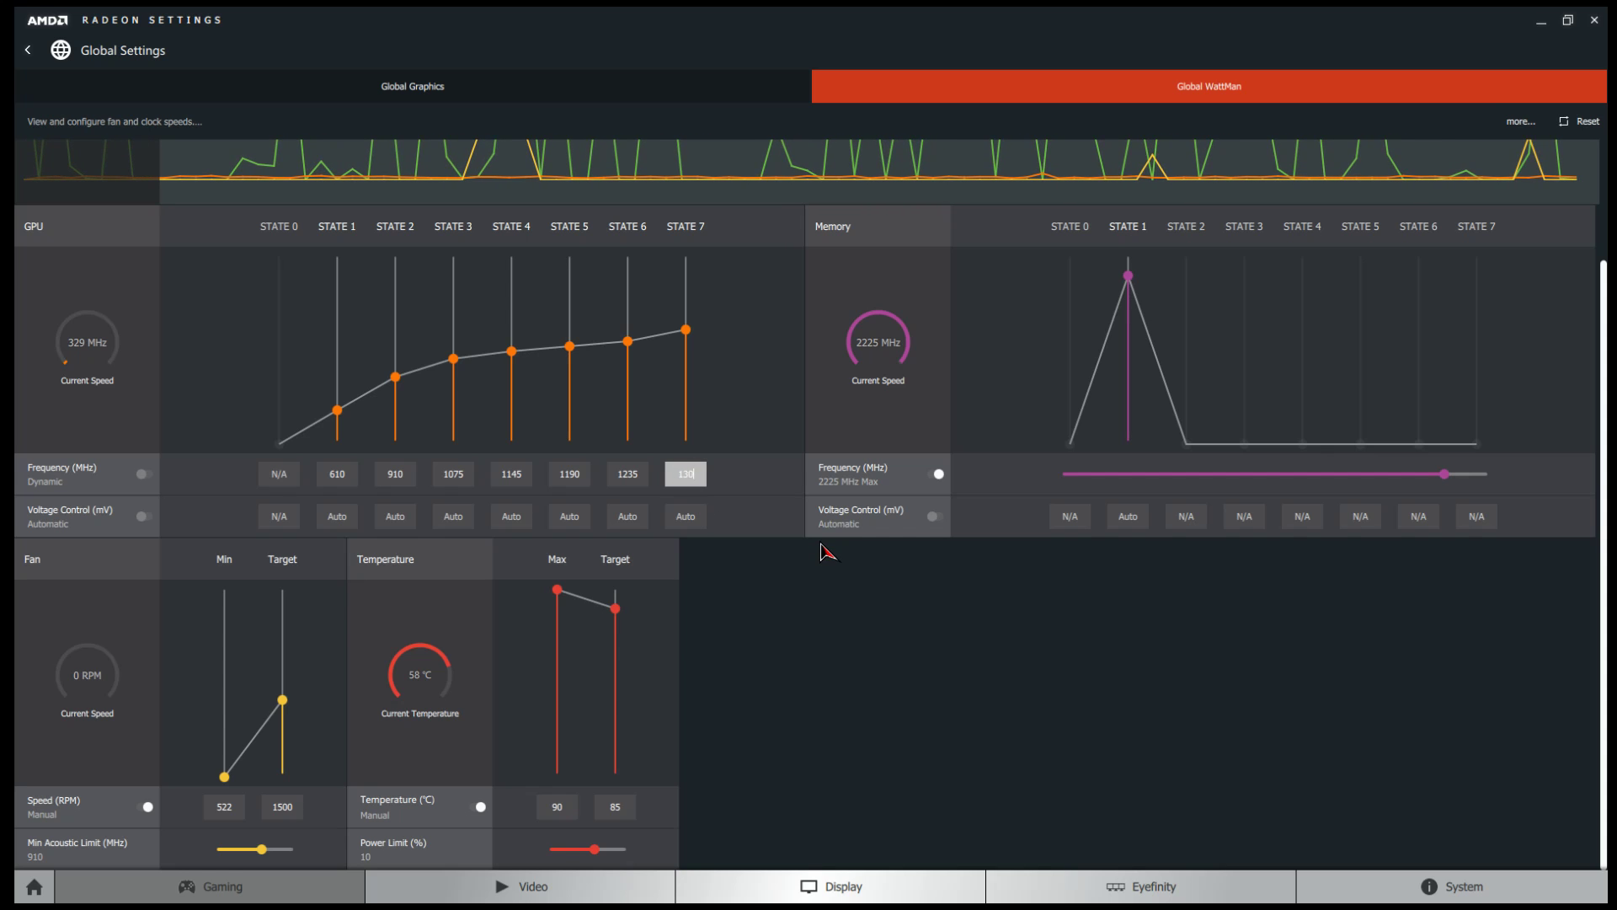
text(5)
key(Return)
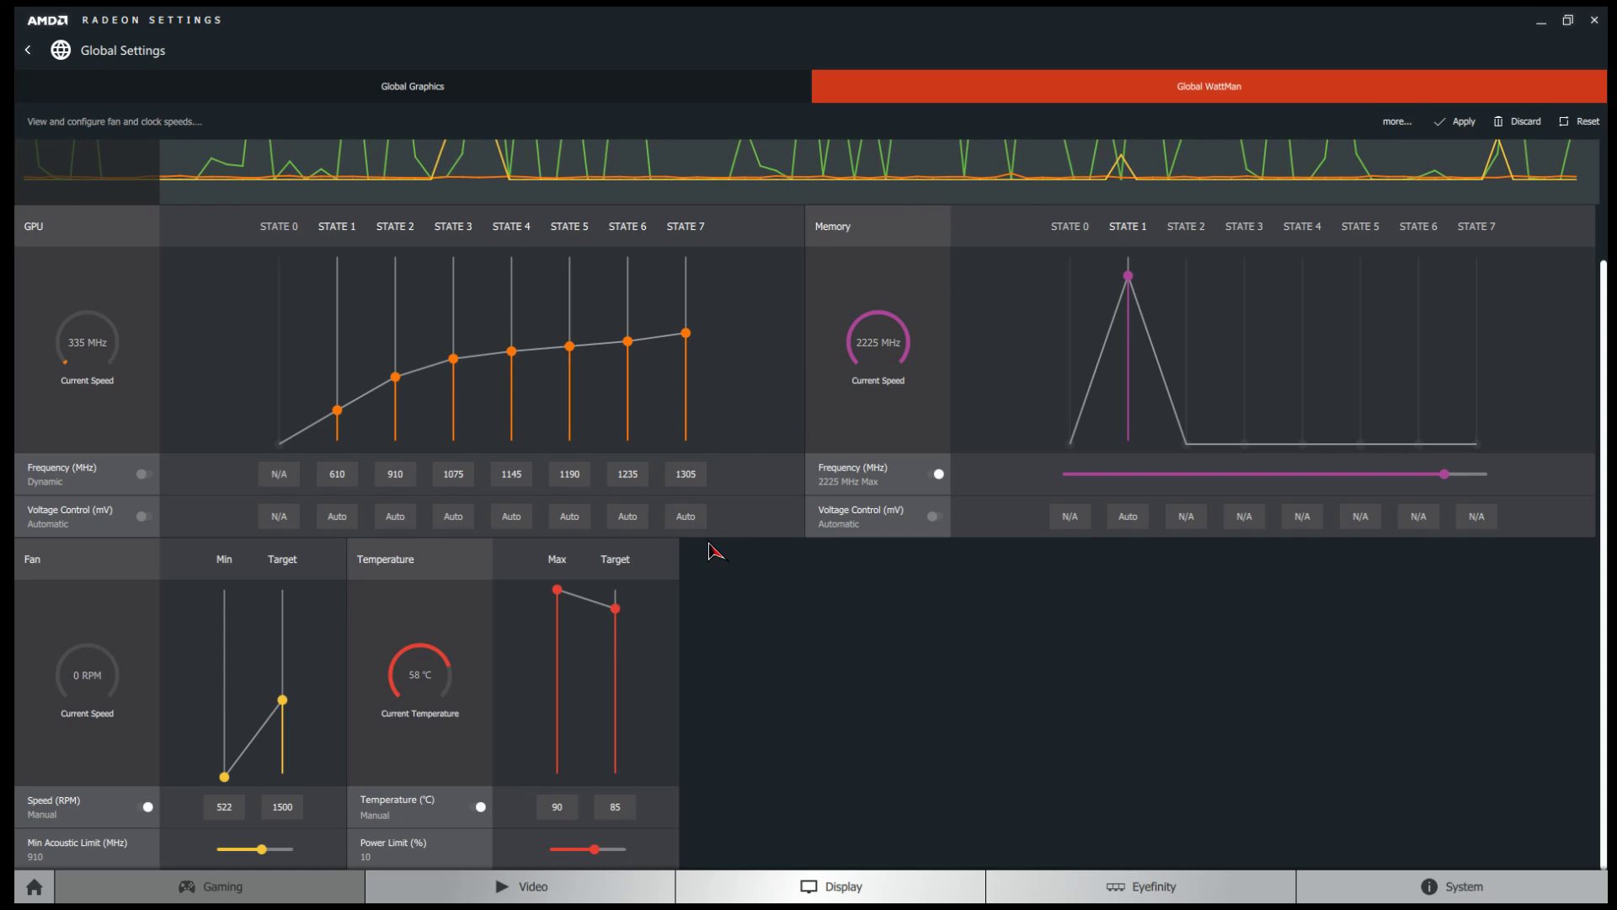
click(686, 474)
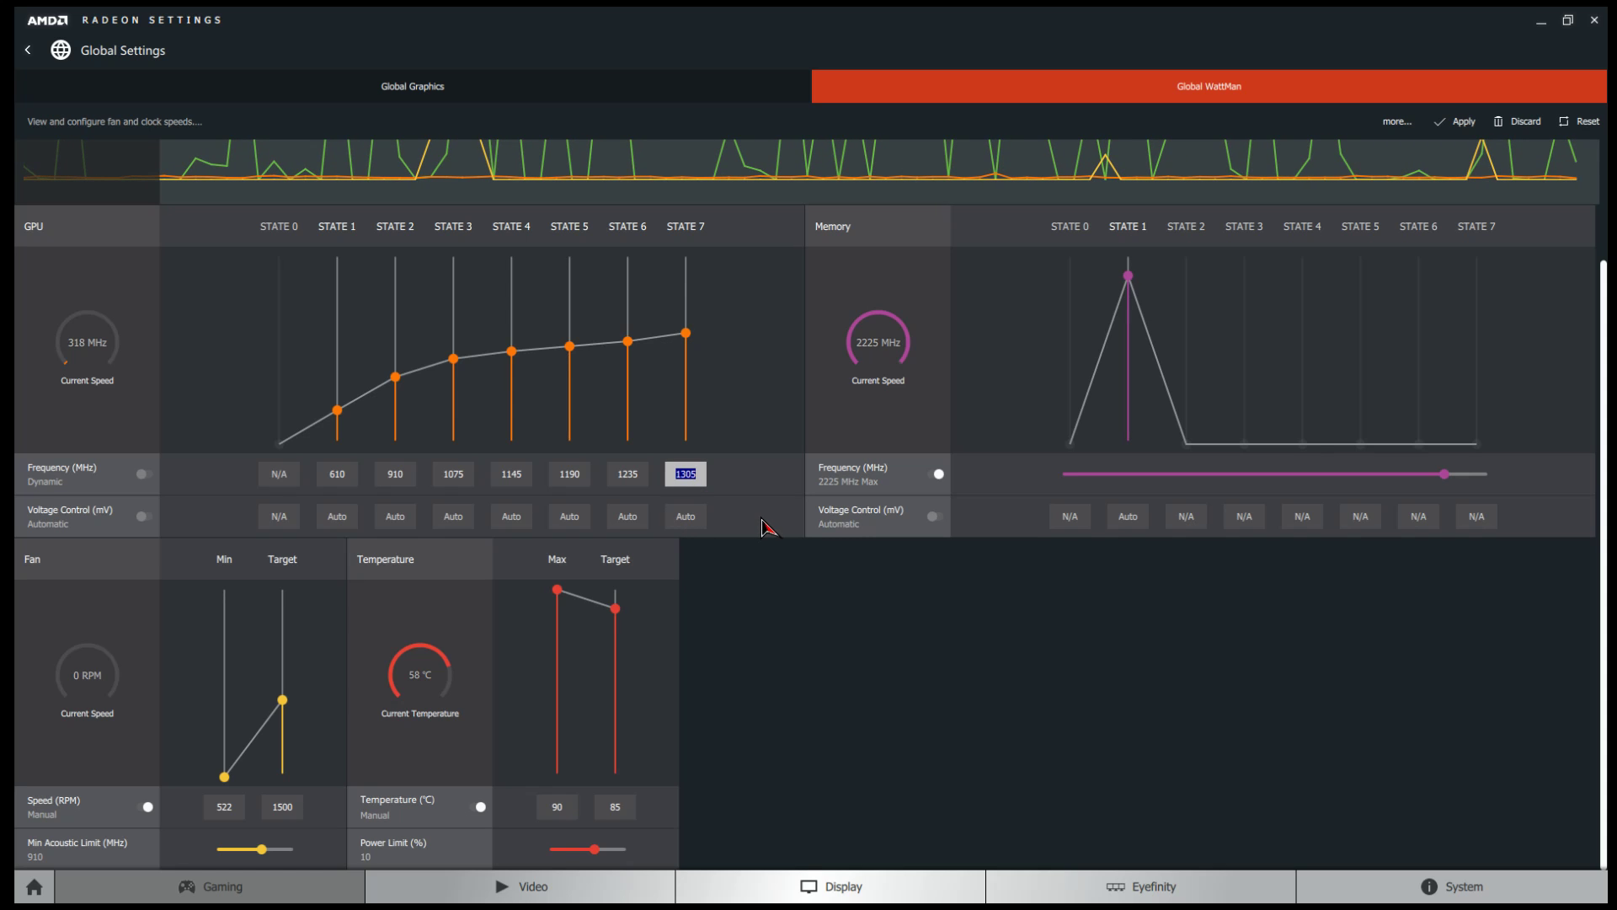
text(1330)
key(Return)
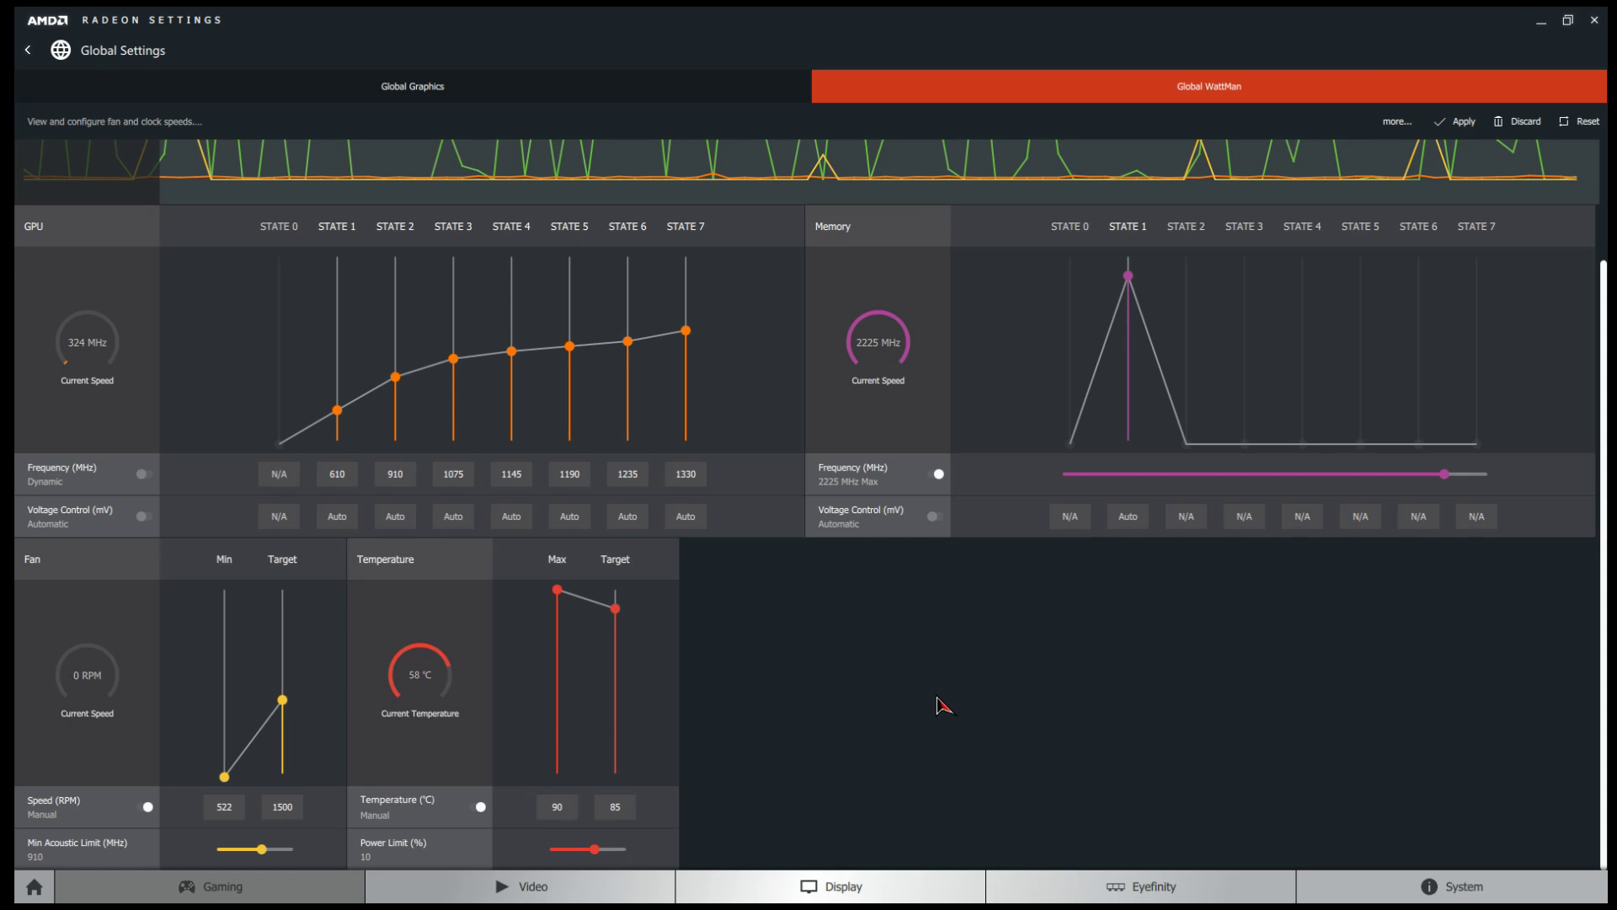
Replace the State 7 frequency with 1340 MHz, correcting a mistyped 134030
click(685, 472)
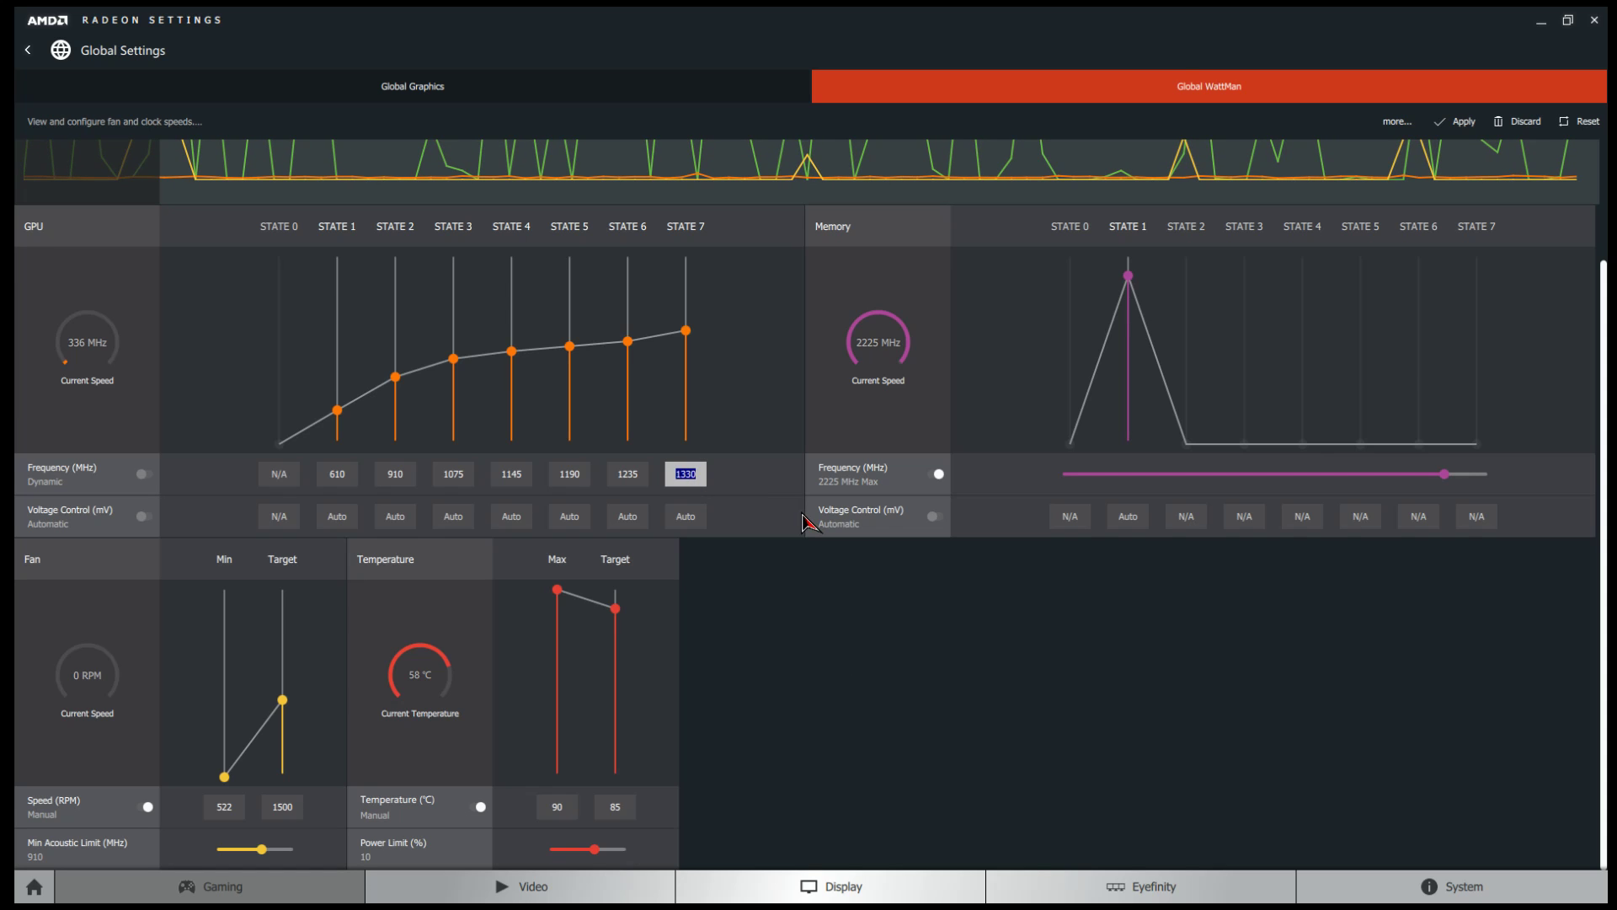
text(13)
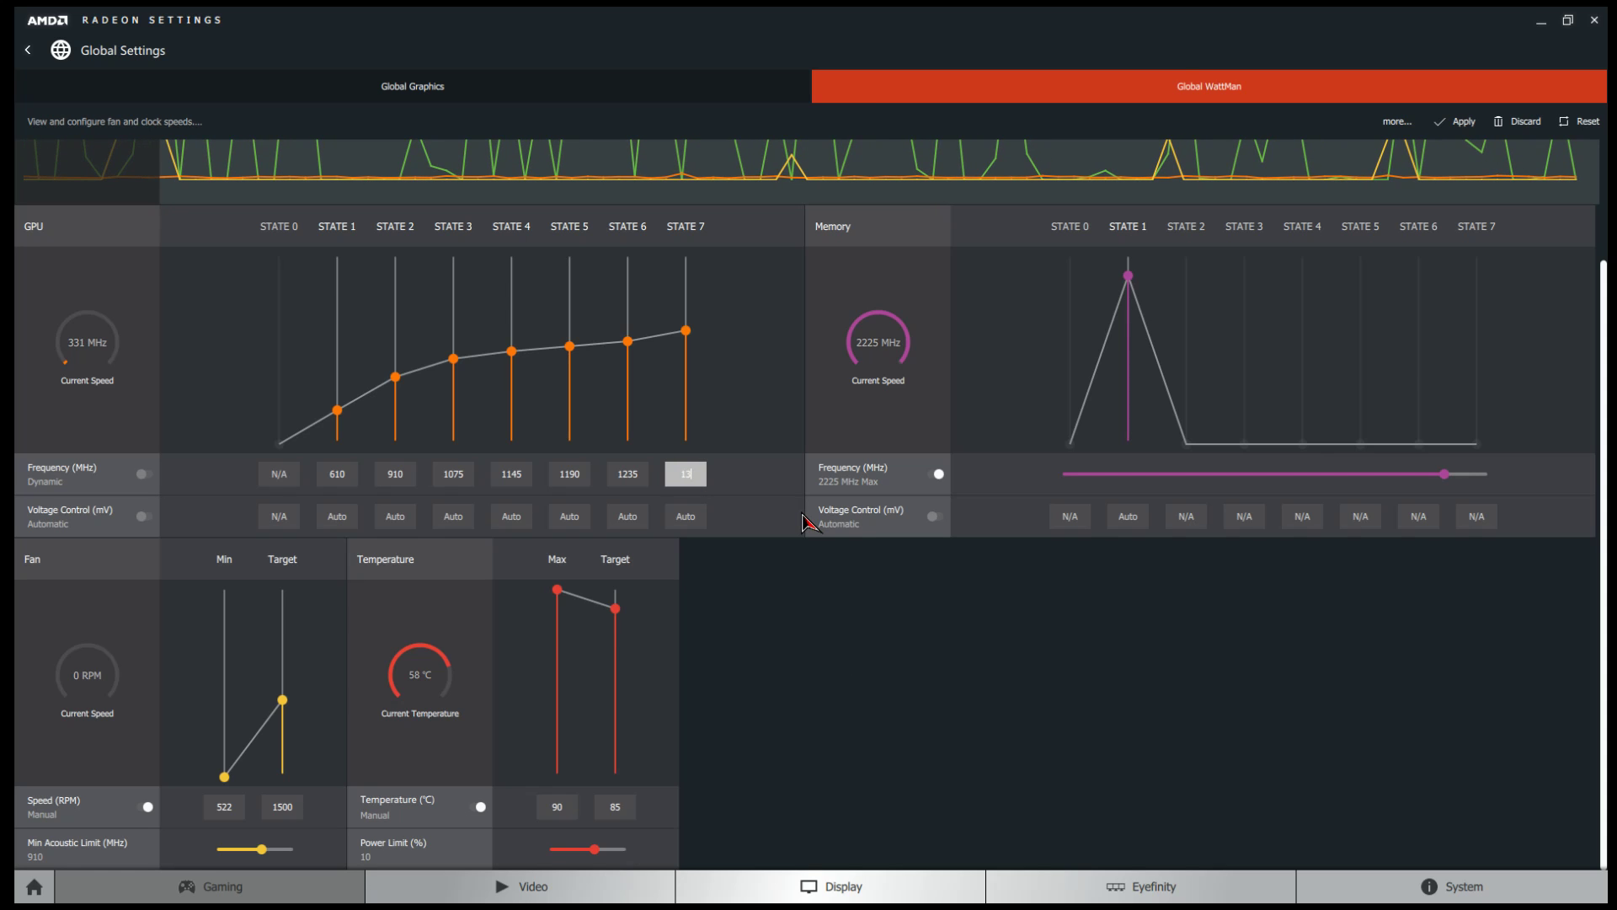
text(4030)
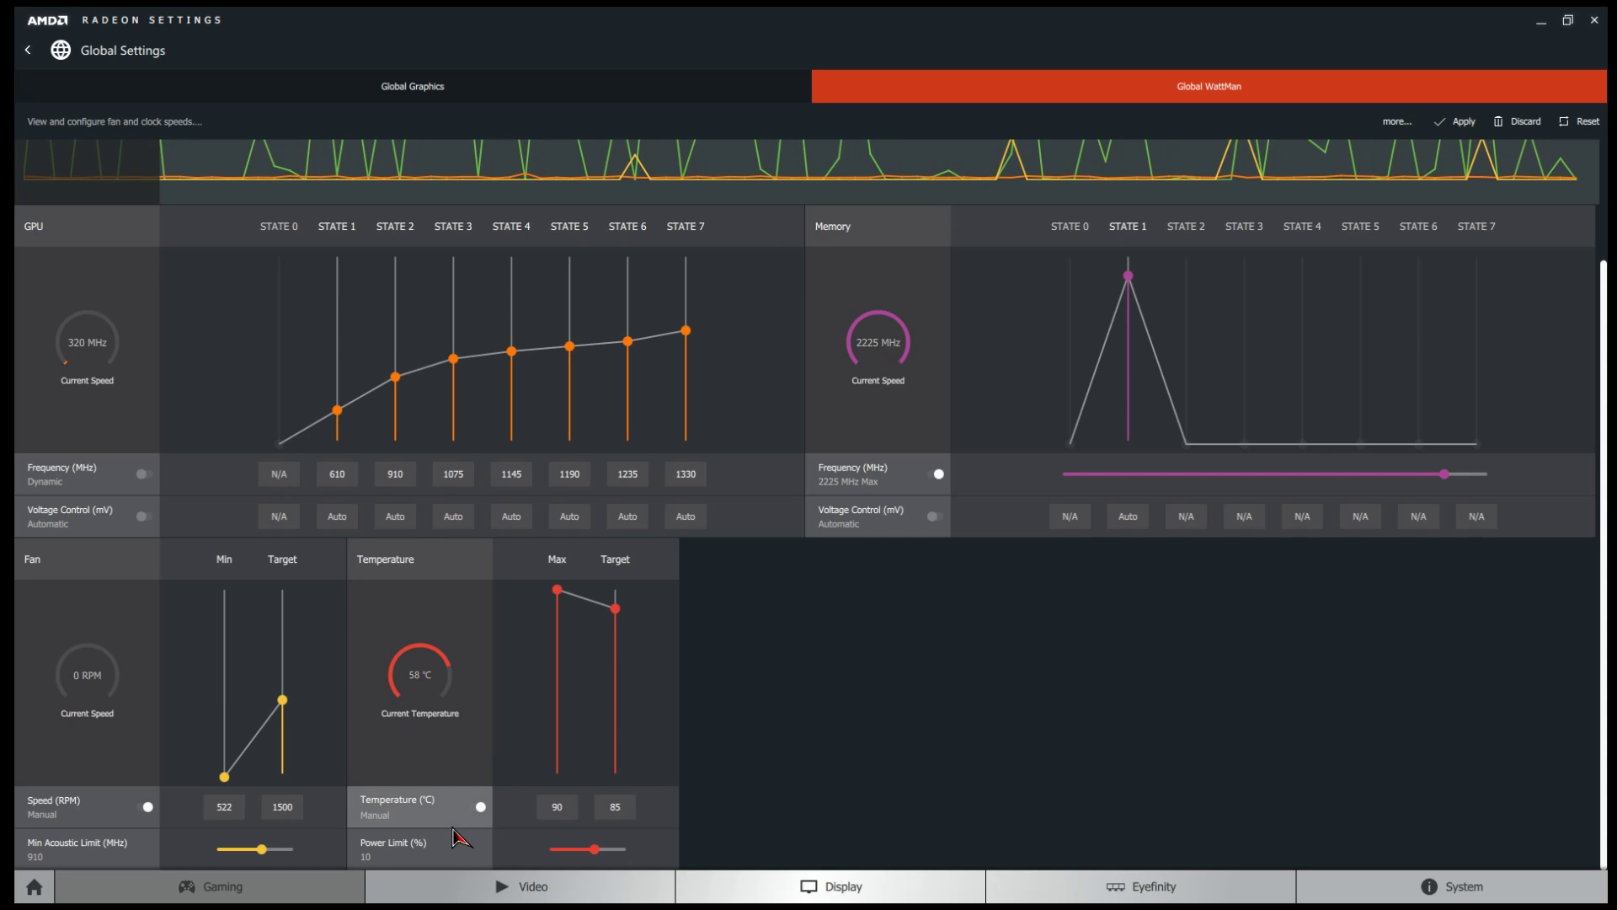
click(684, 480)
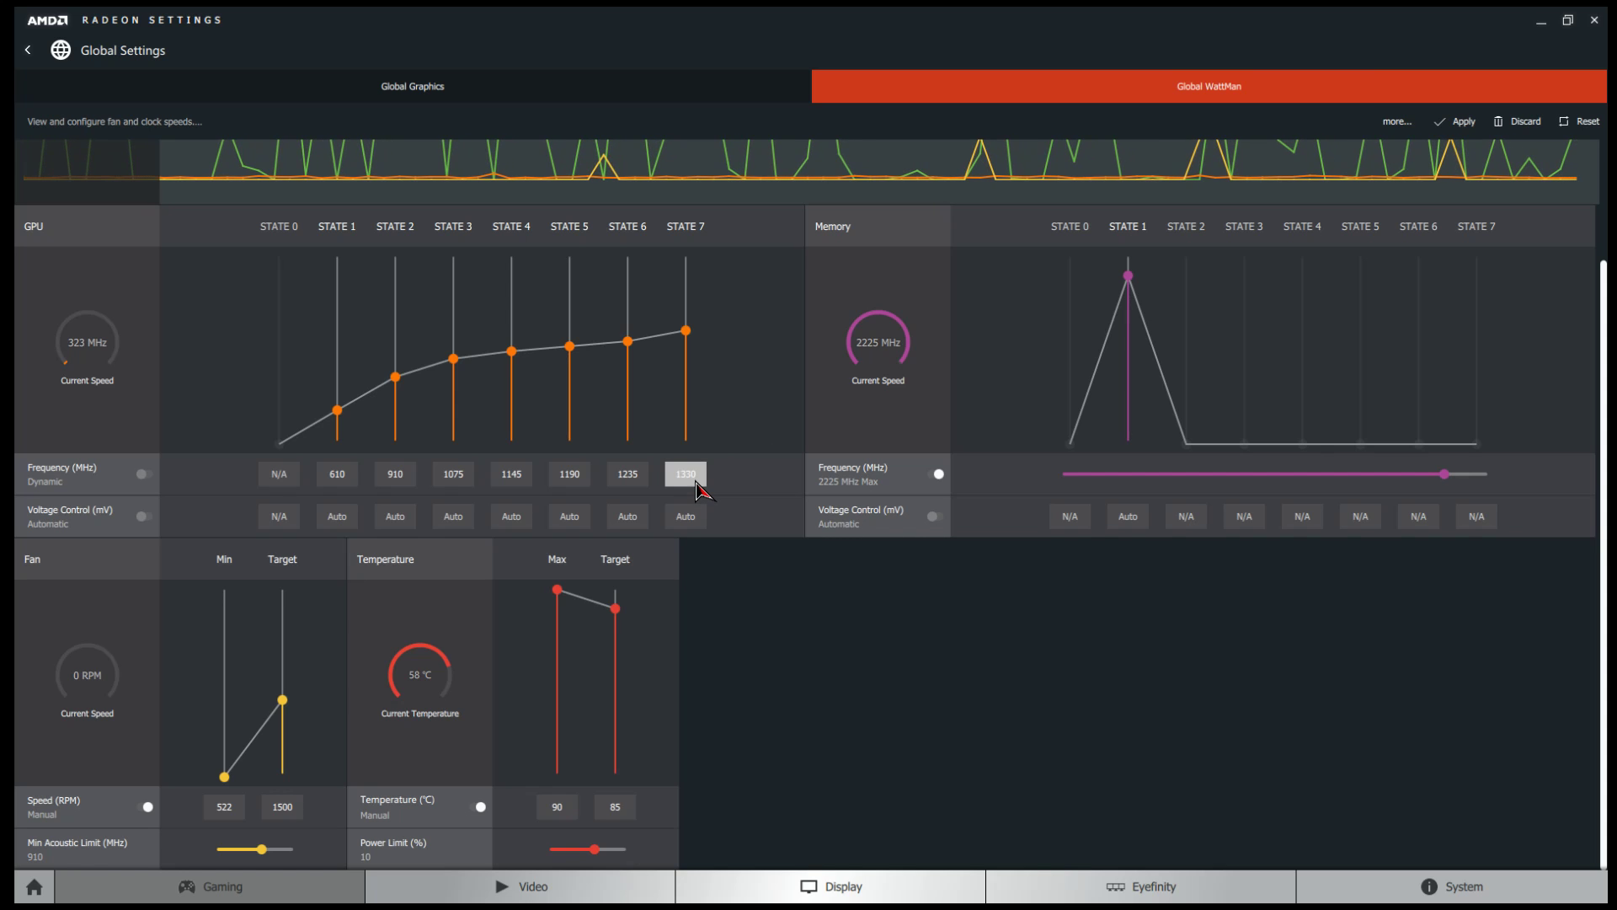
double_click(696, 482)
text(1340)
key(Return)
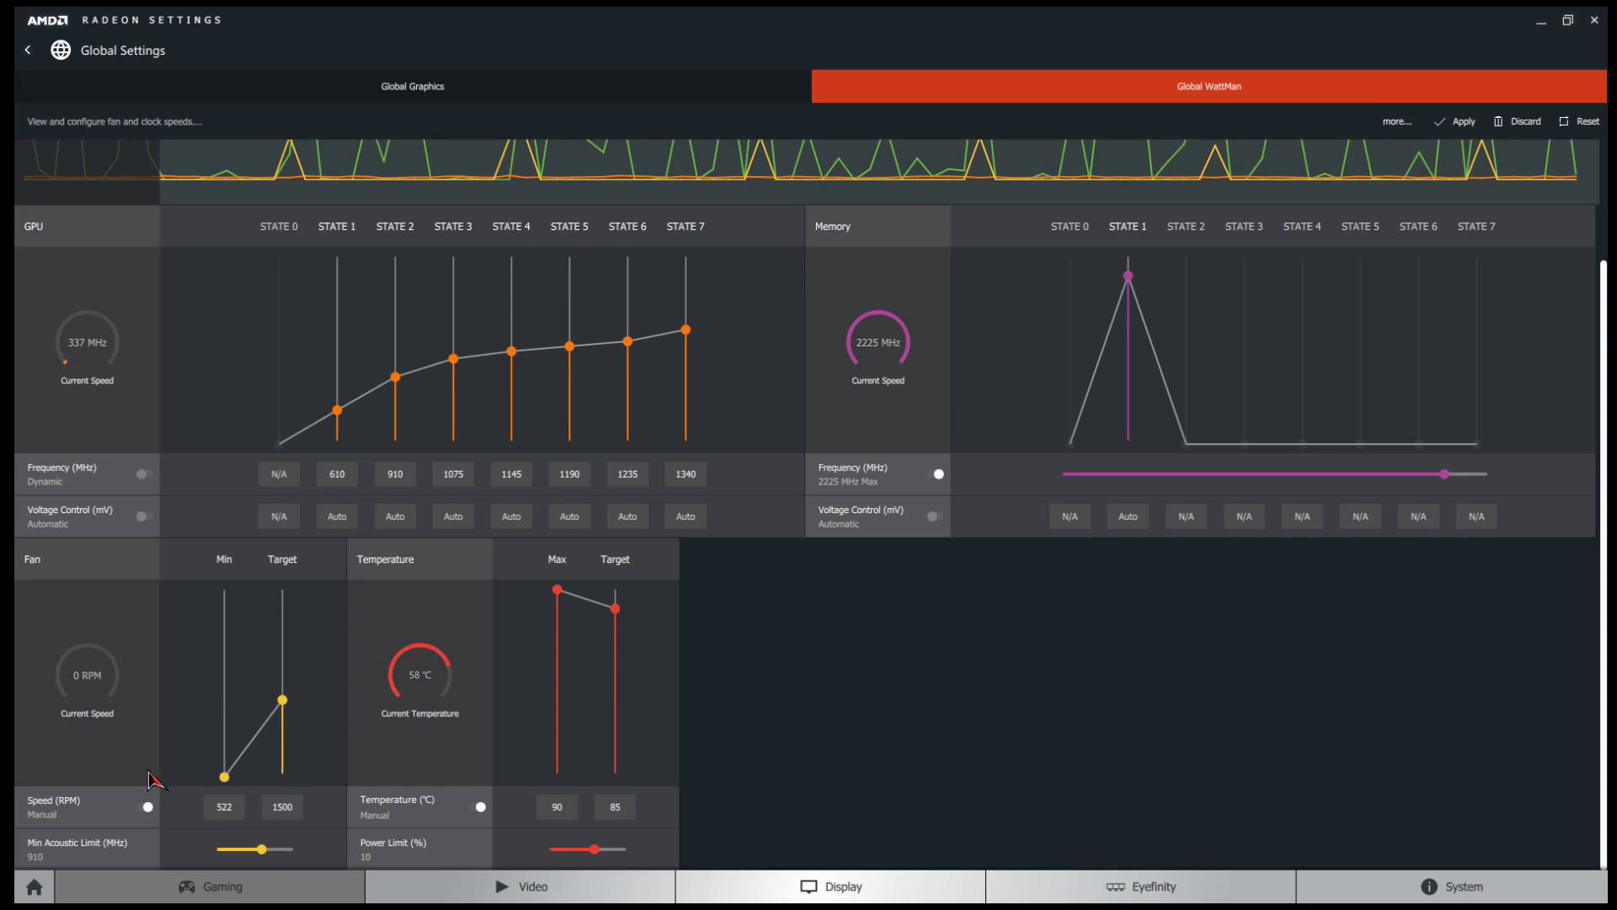
click(145, 804)
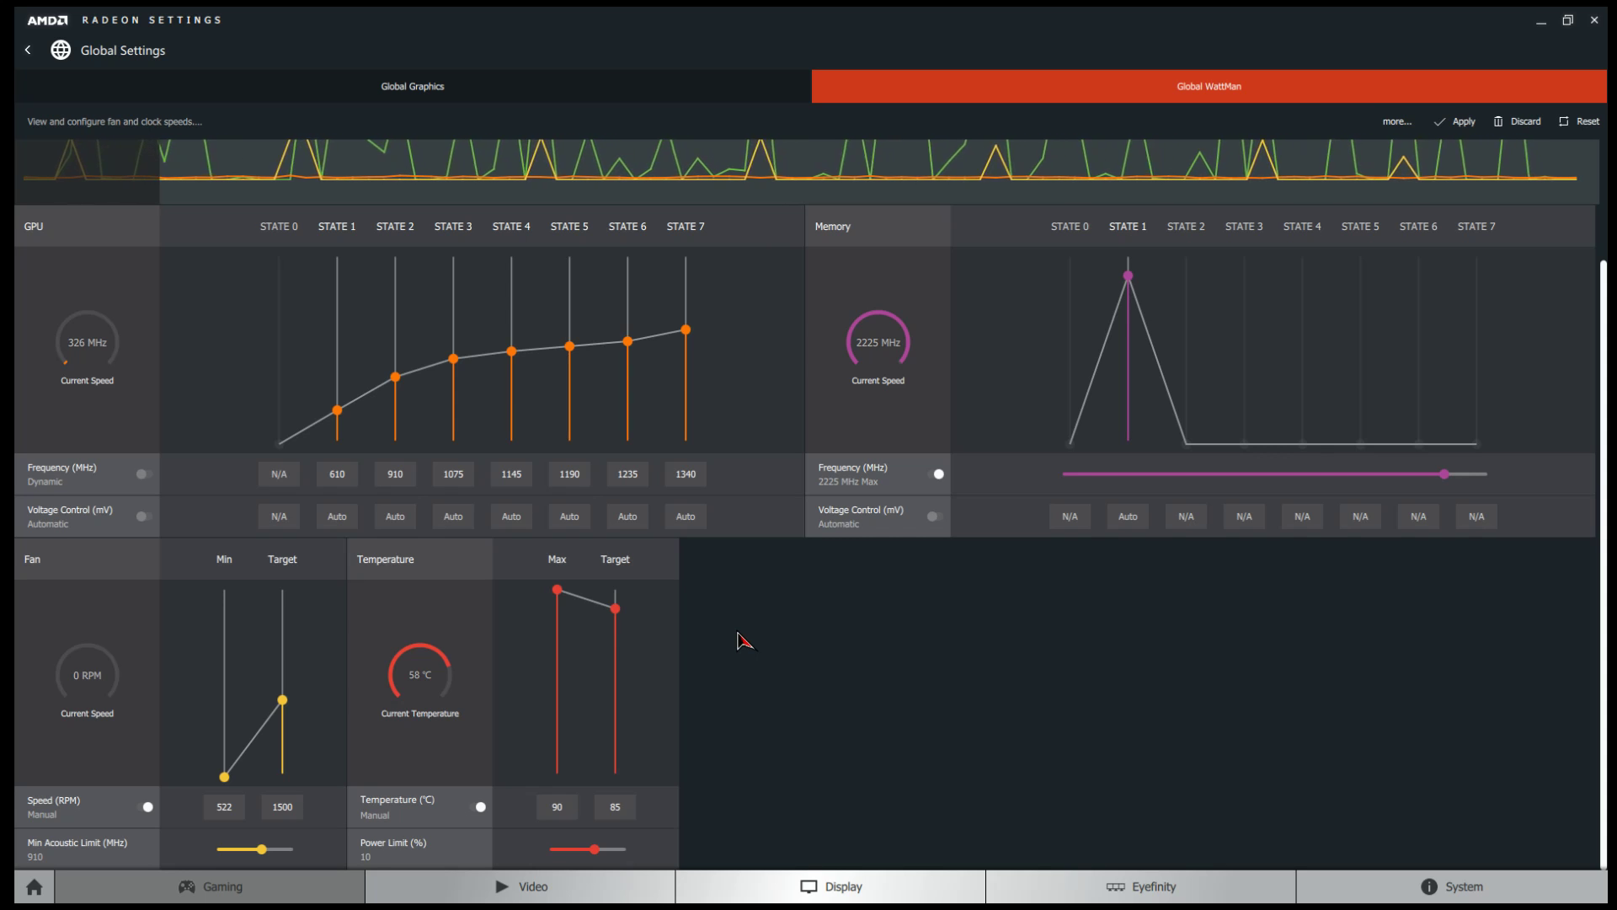
click(686, 473)
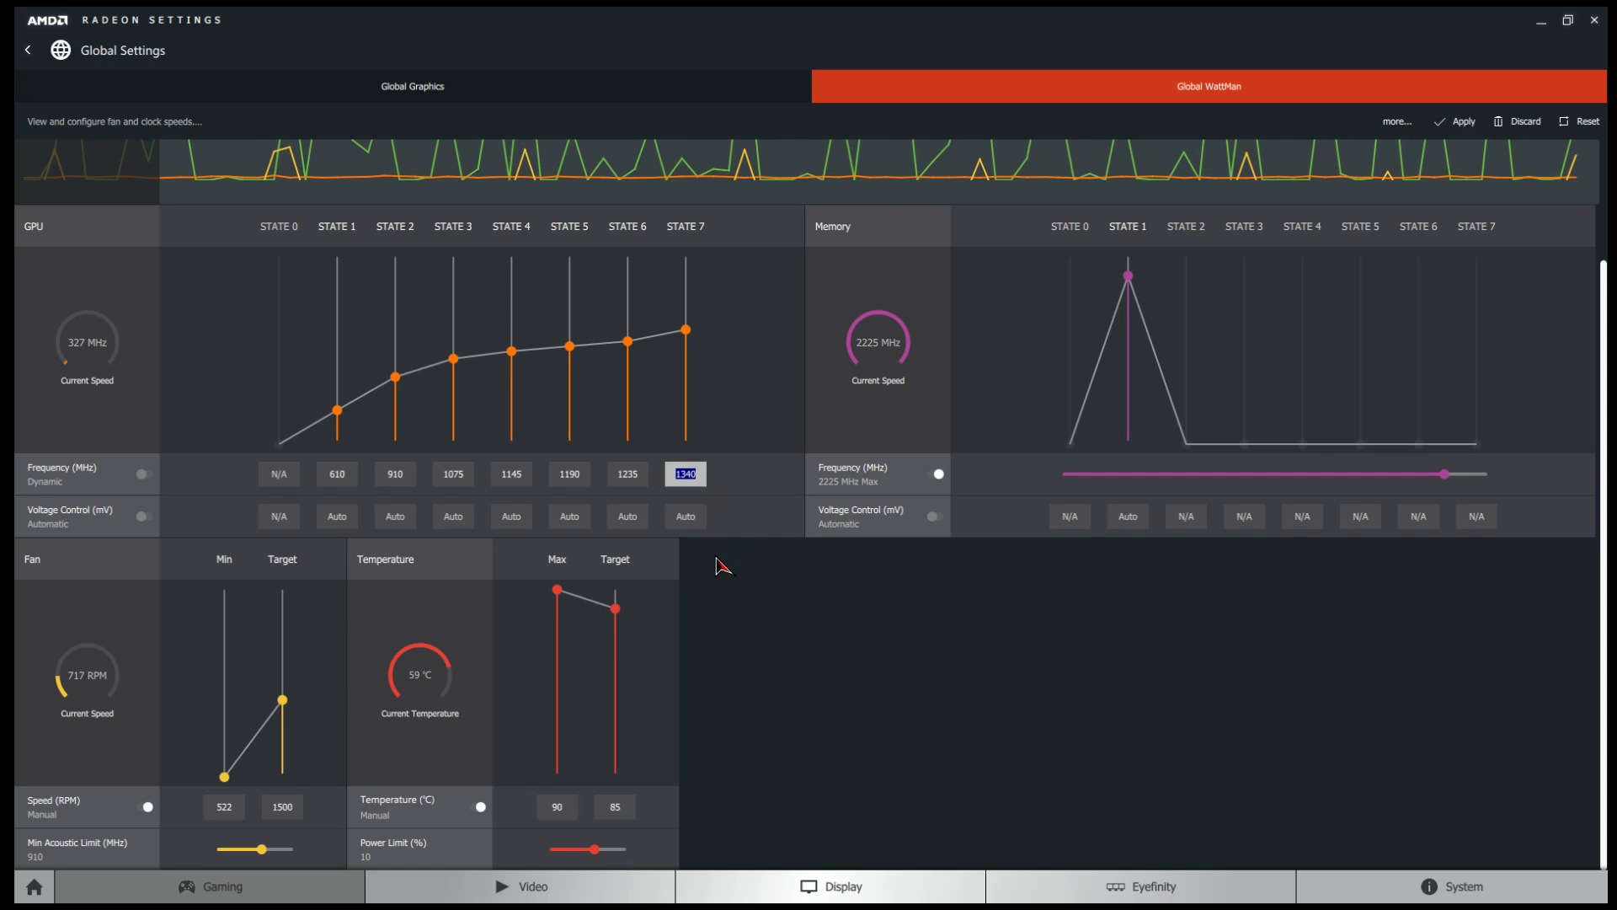
text(1)
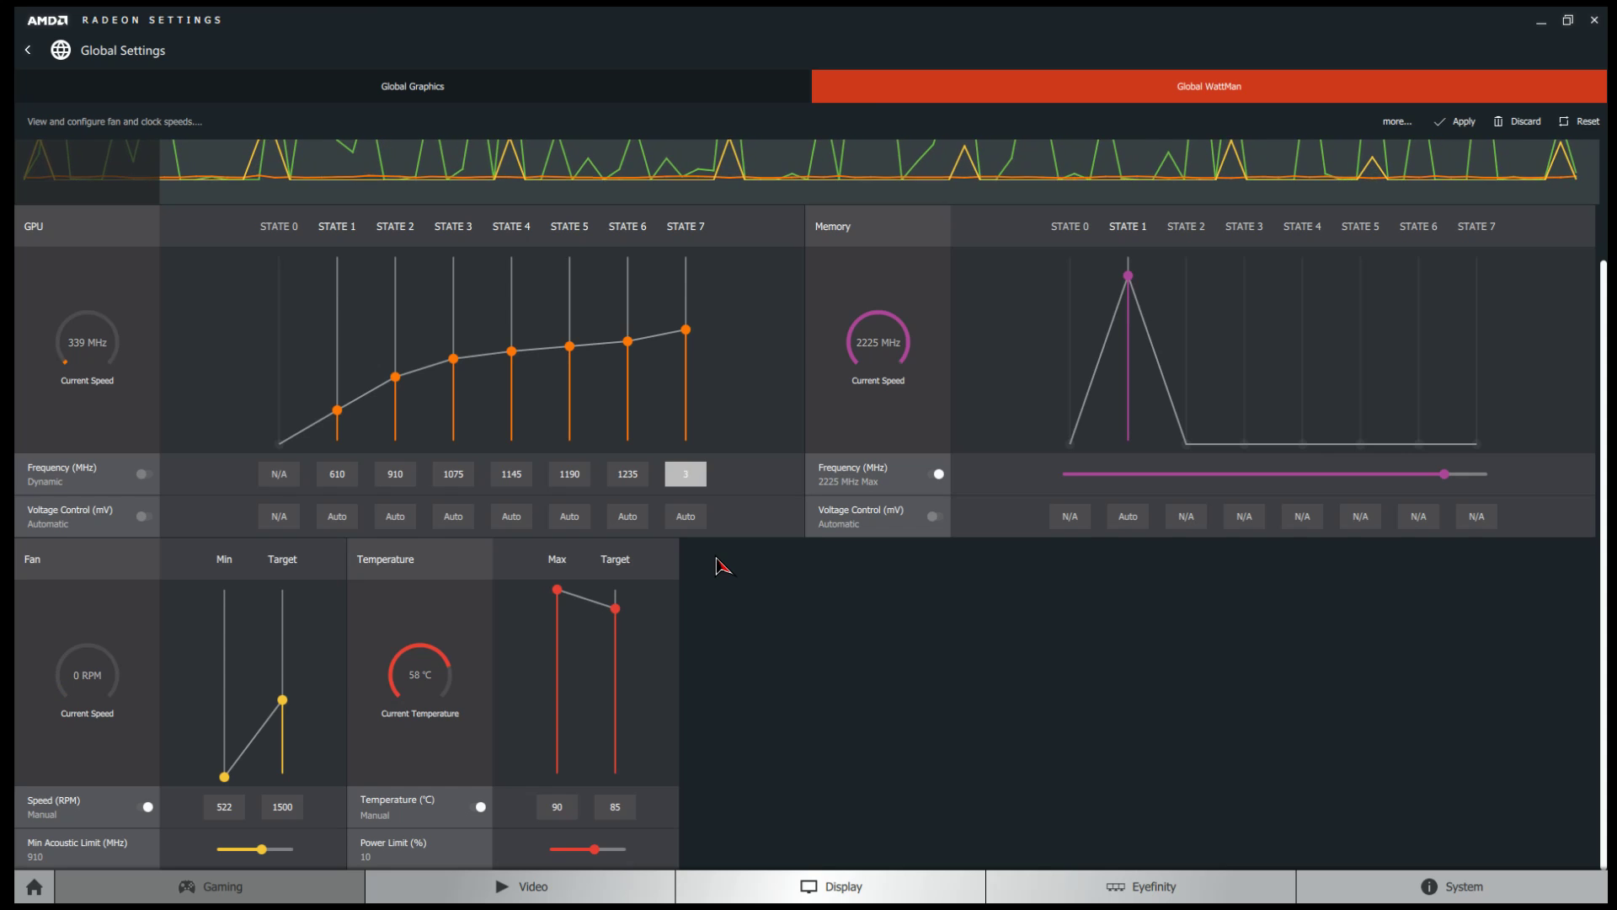
text(360)
key(Return)
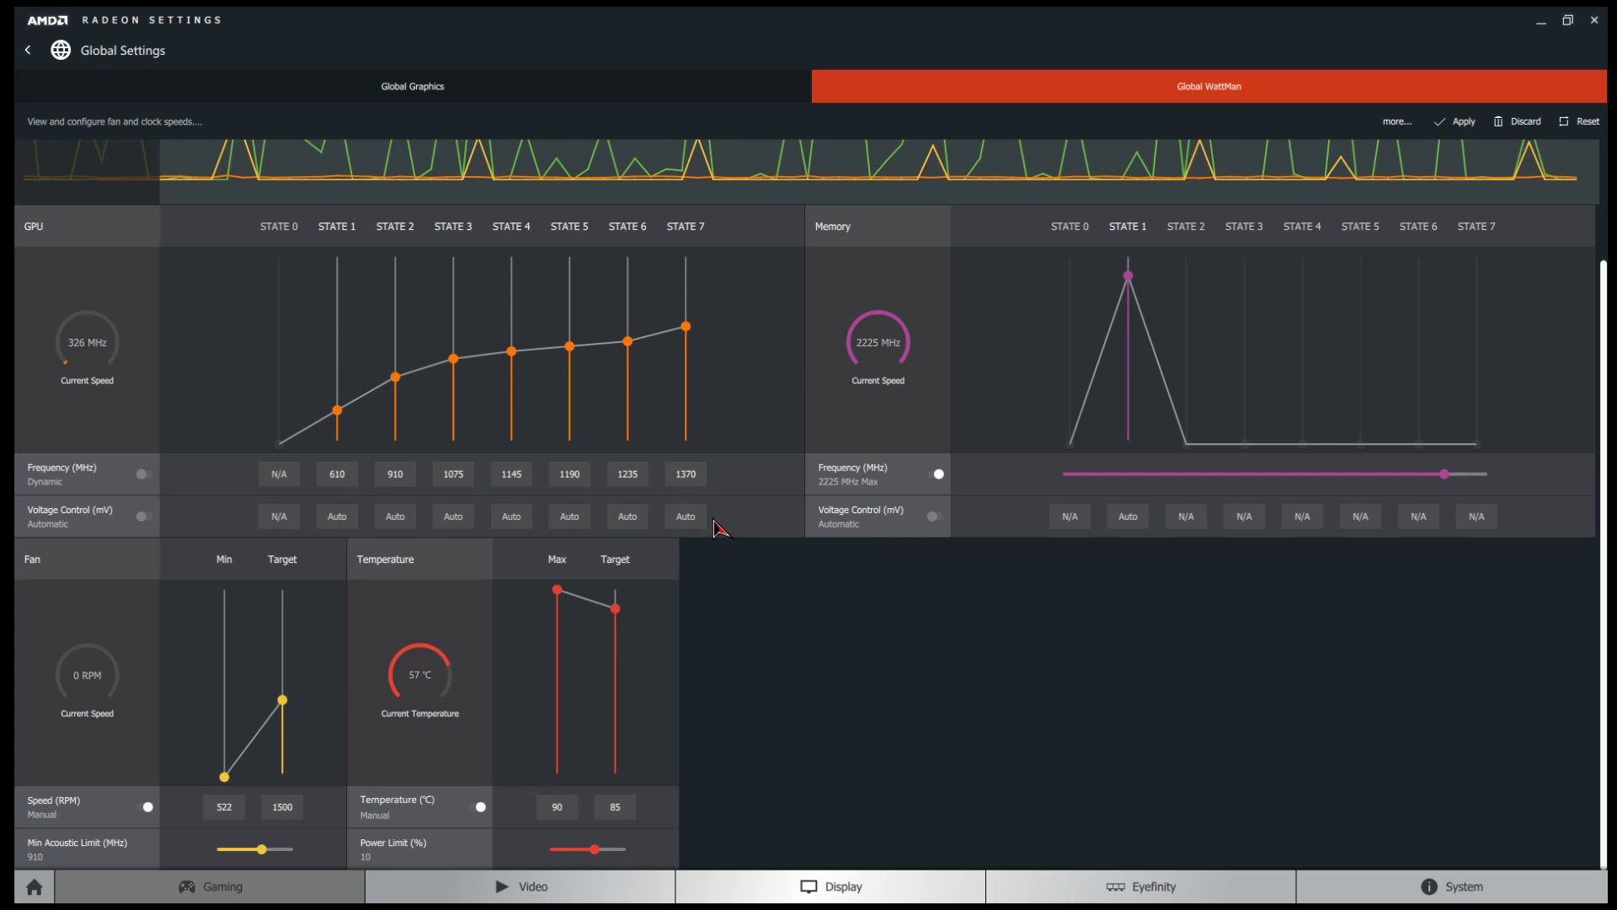
text(1370)
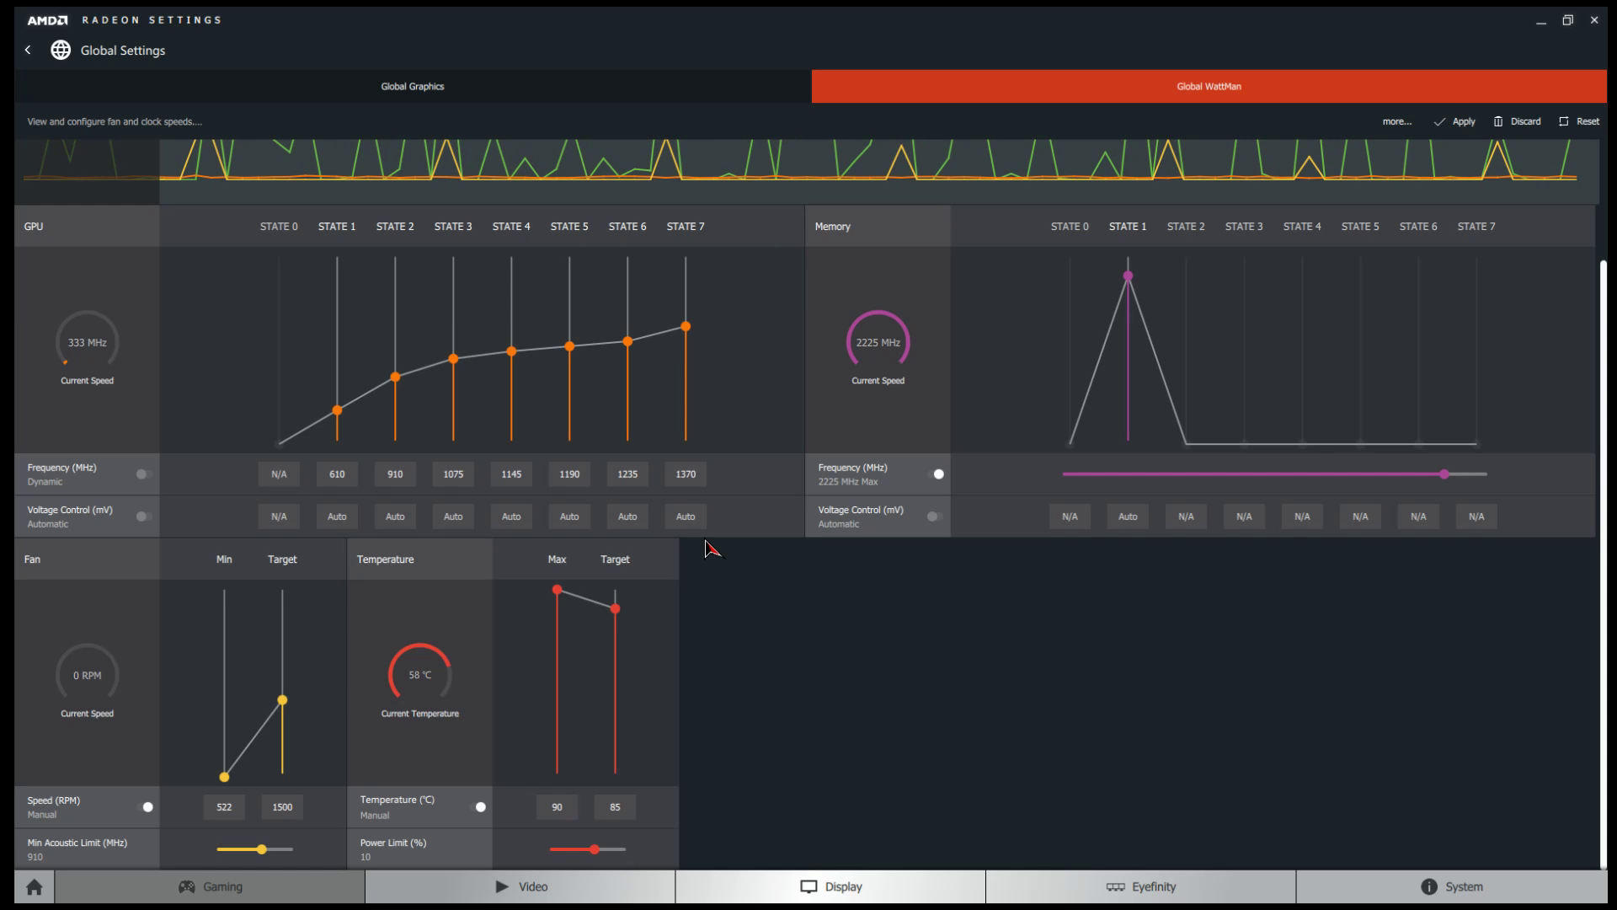
click(695, 473)
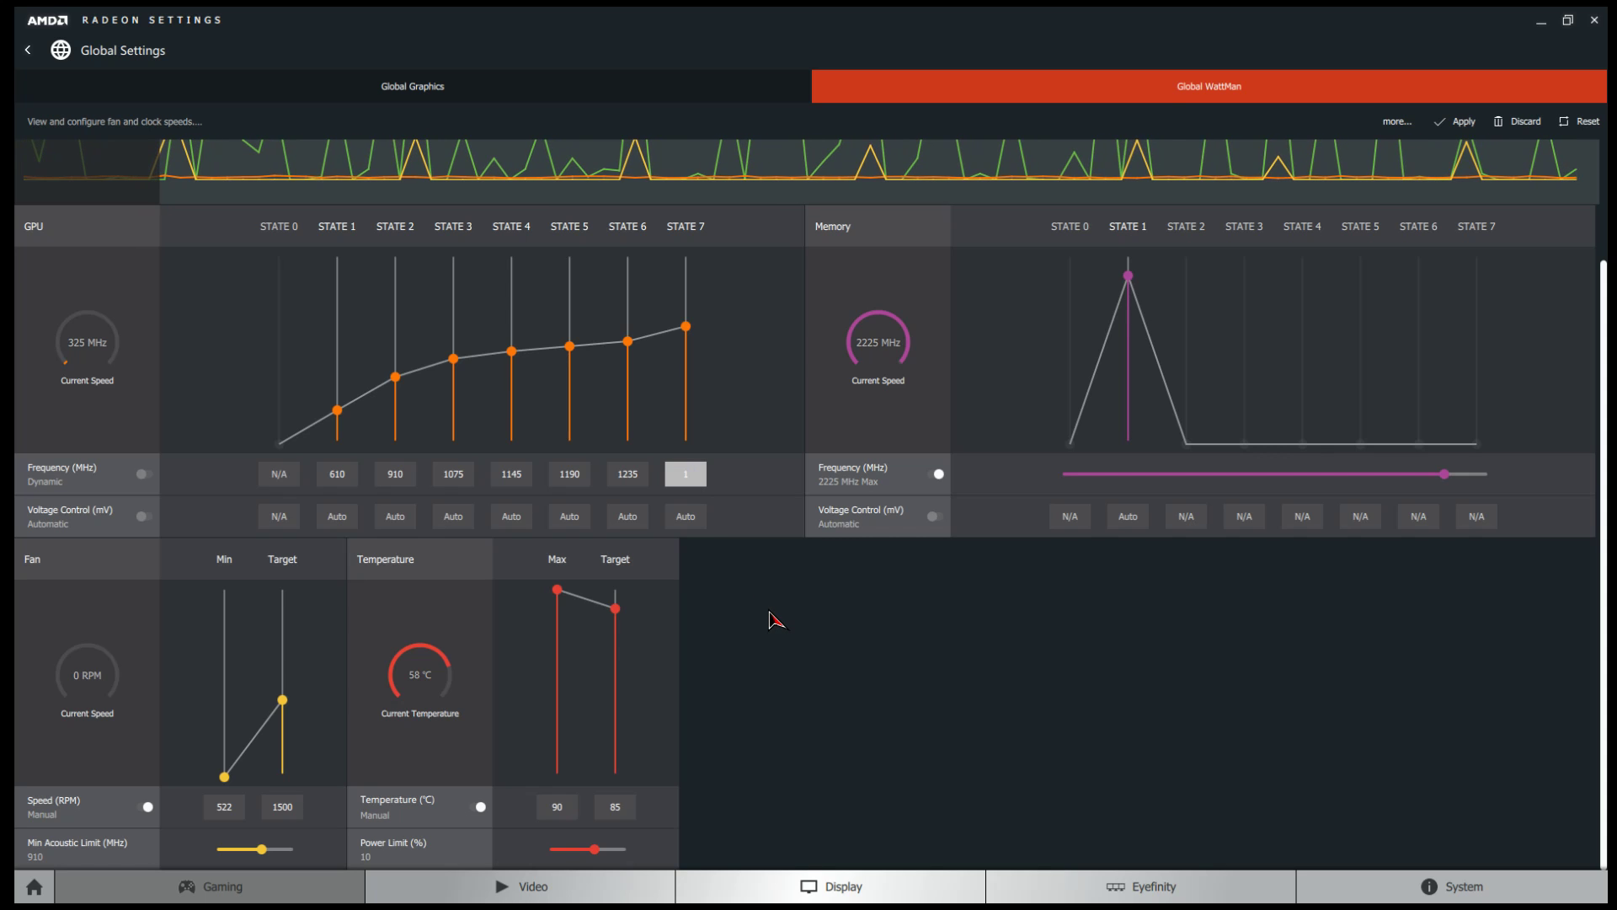
text(340)
key(Return)
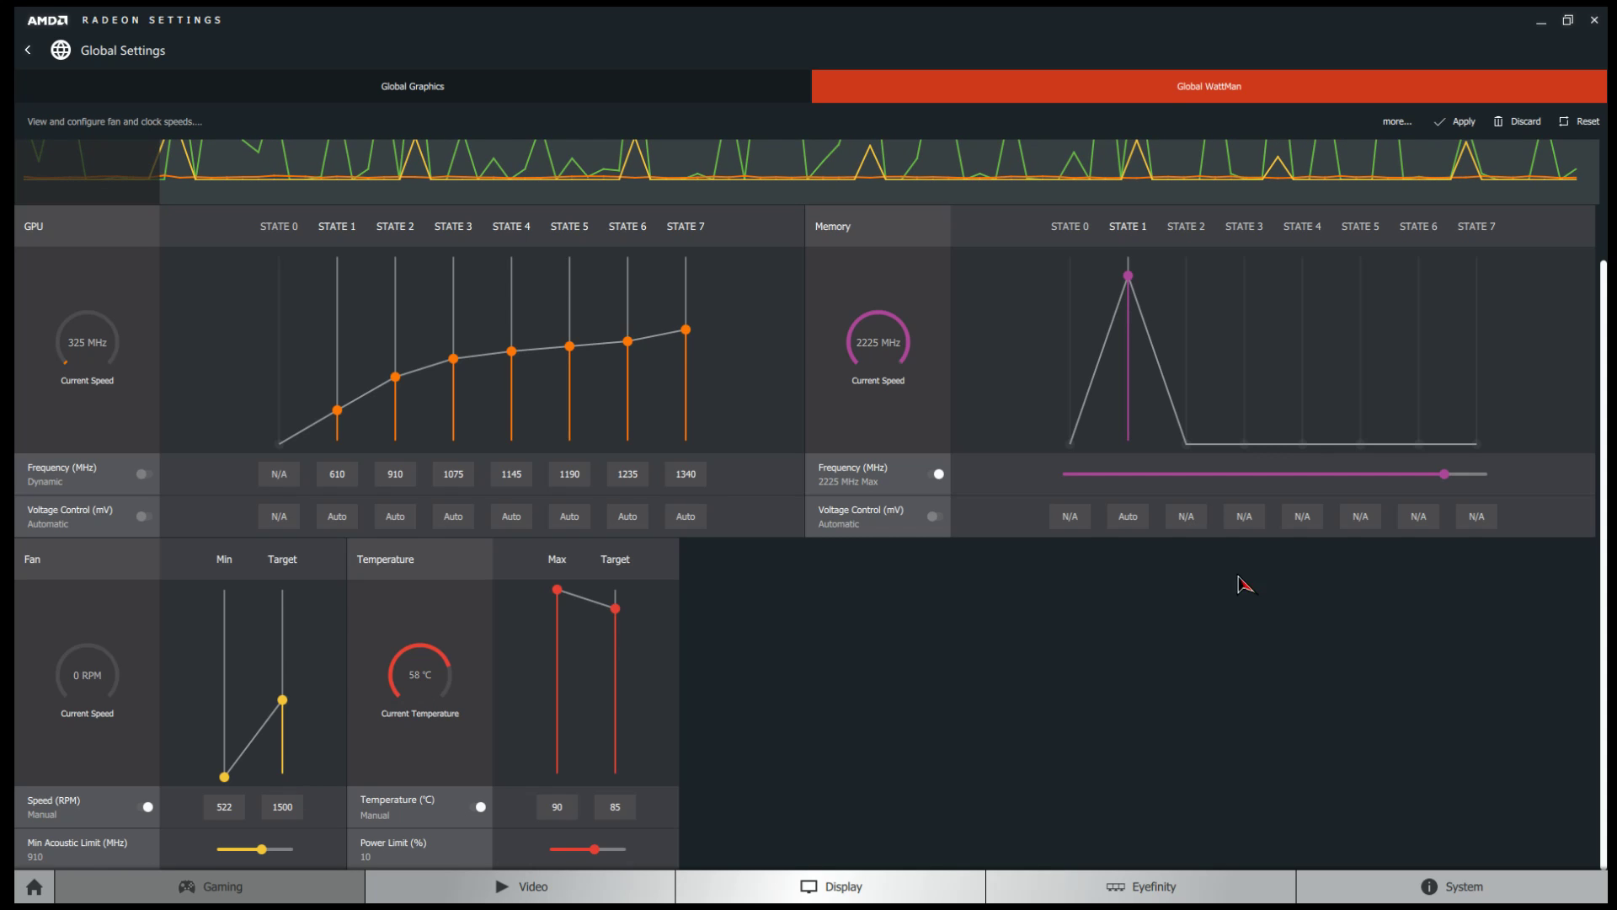